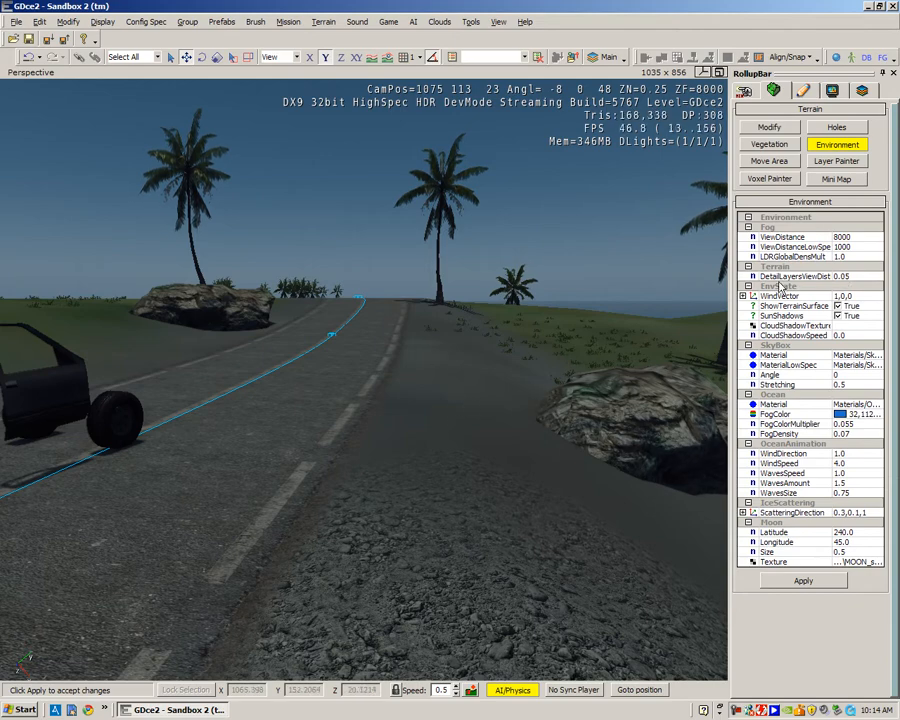
- Set the terrain's DetailLayersViewDist to 1 in the environment settings and apply it
click(860, 276)
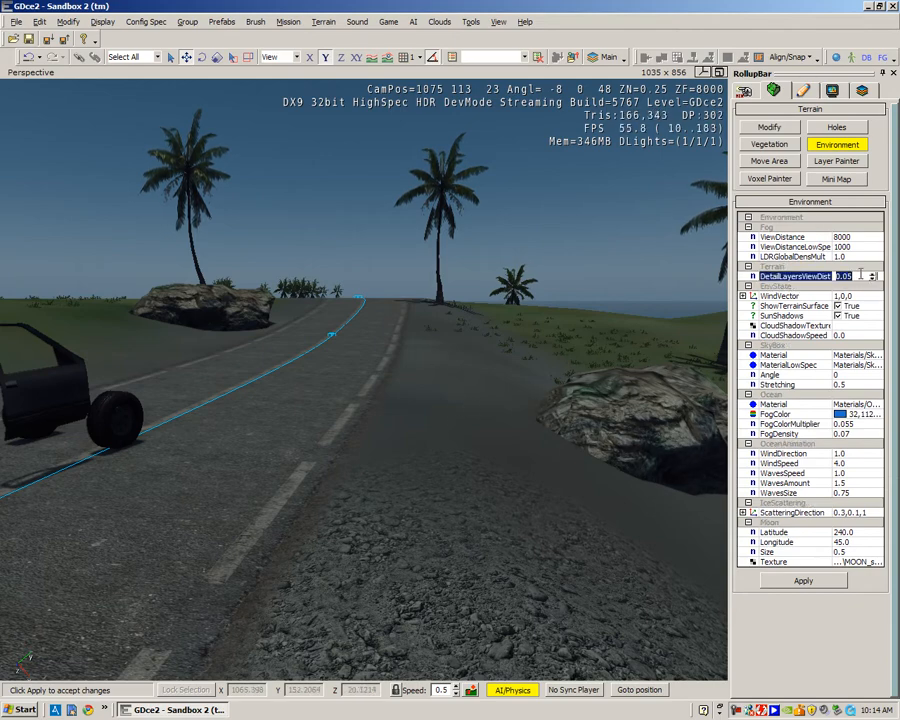
text(1)
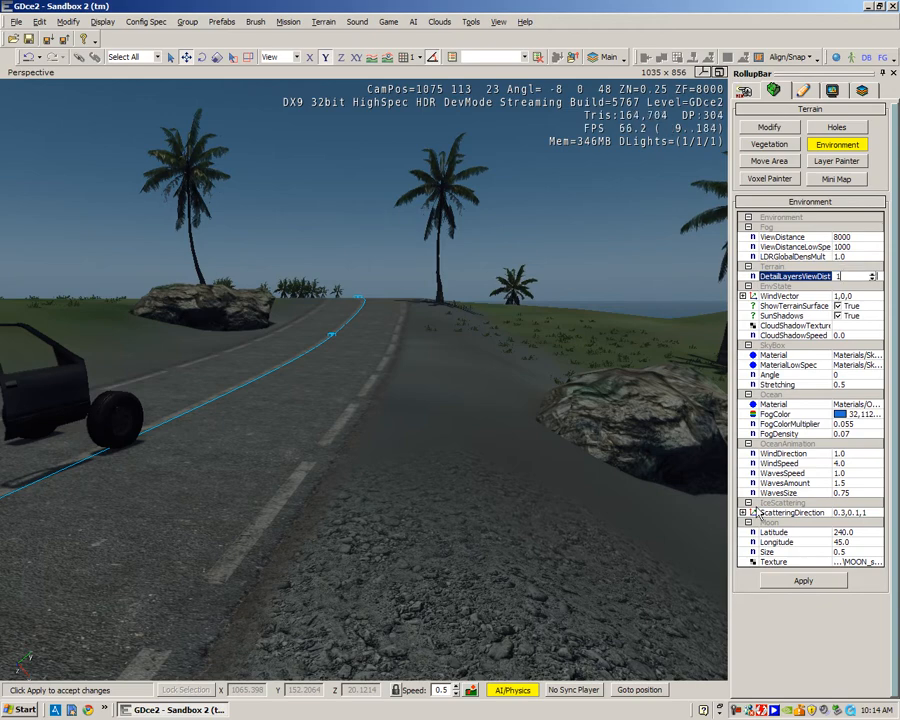
click(803, 581)
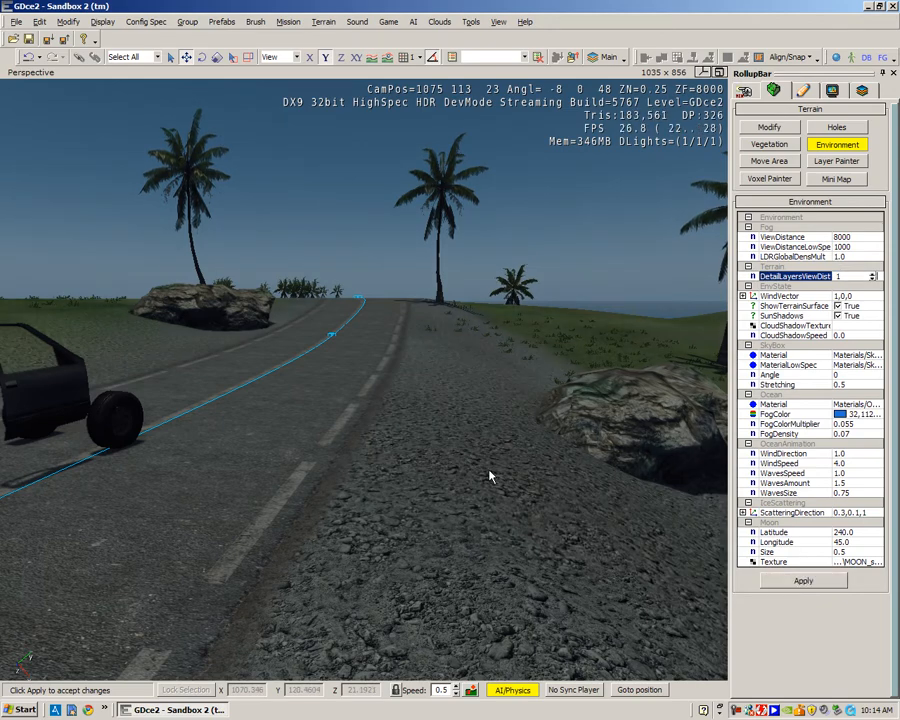
- Assign the incomingrain material from the Sky folder as the SkyBox Material
mouse_move(490, 474)
right_down()
mouse_move(520, 468)
mouse_move(478, 474)
mouse_move(496, 470)
right_up()
key(w)
key(w)
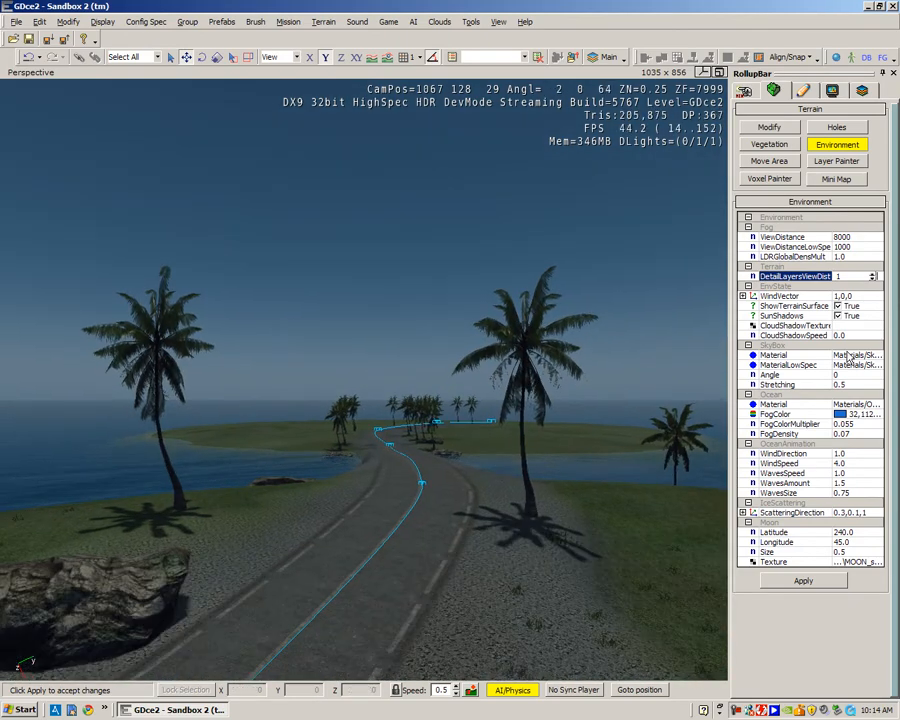
click(800, 355)
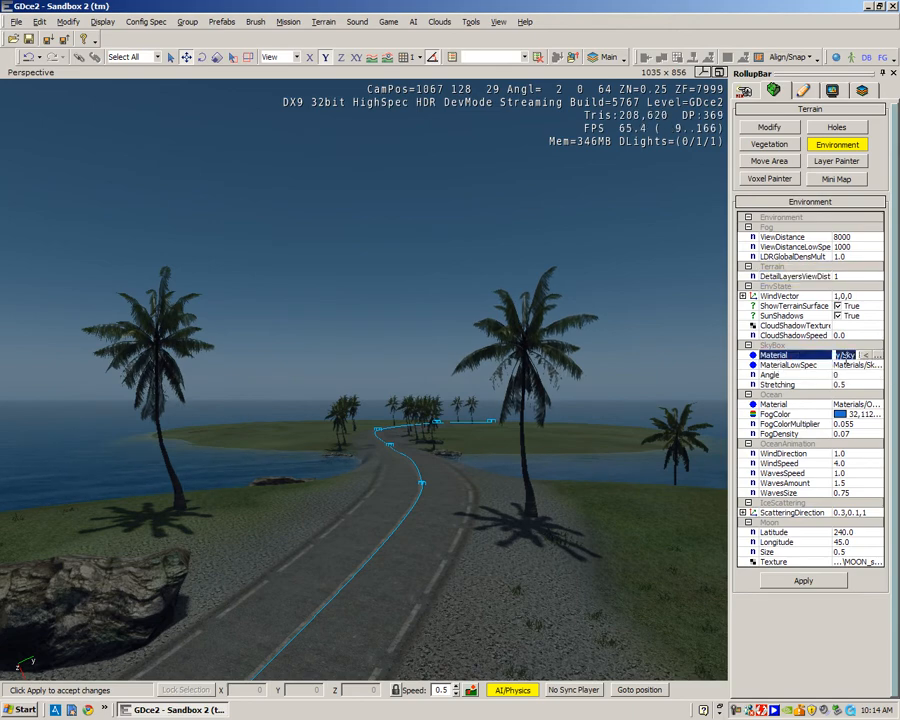
click(874, 357)
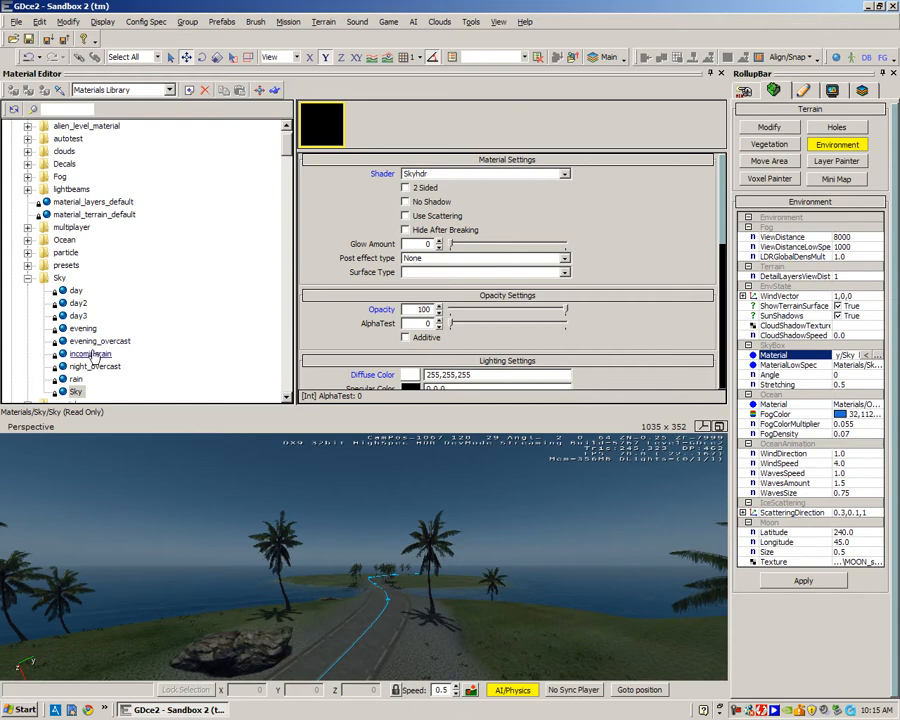
click(91, 355)
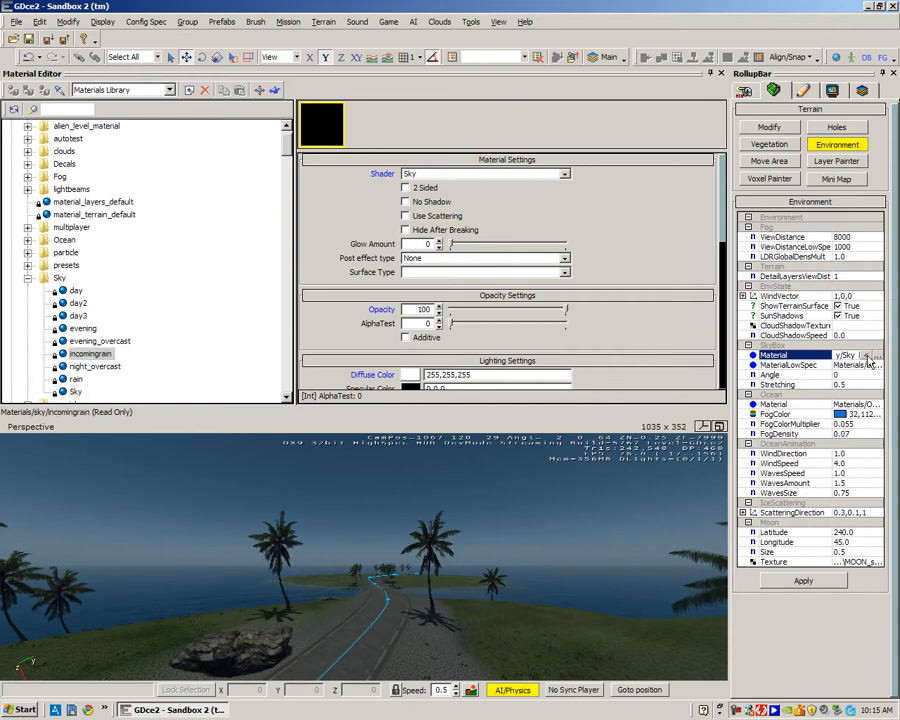
click(870, 356)
- Set the SkyBox MaterialLowSpec to the incomingrain sky material as well
click(863, 366)
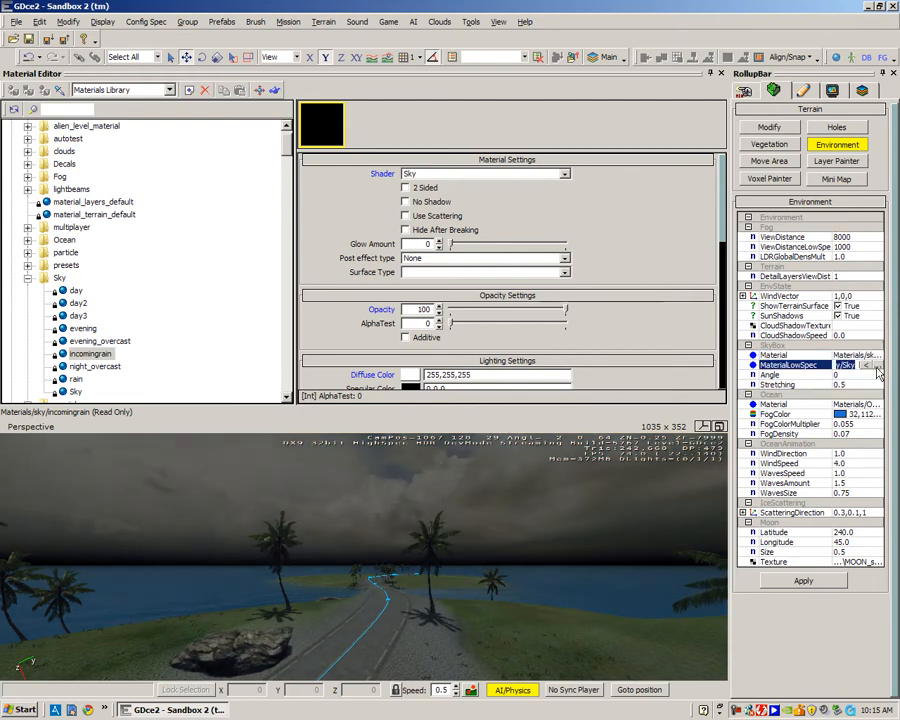
click(878, 366)
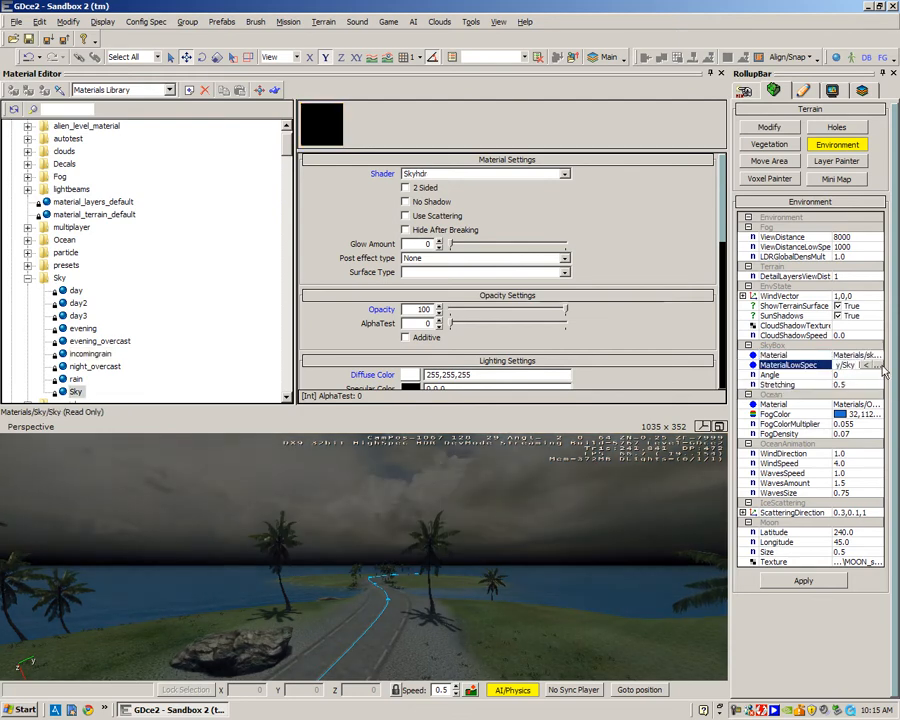
click(92, 353)
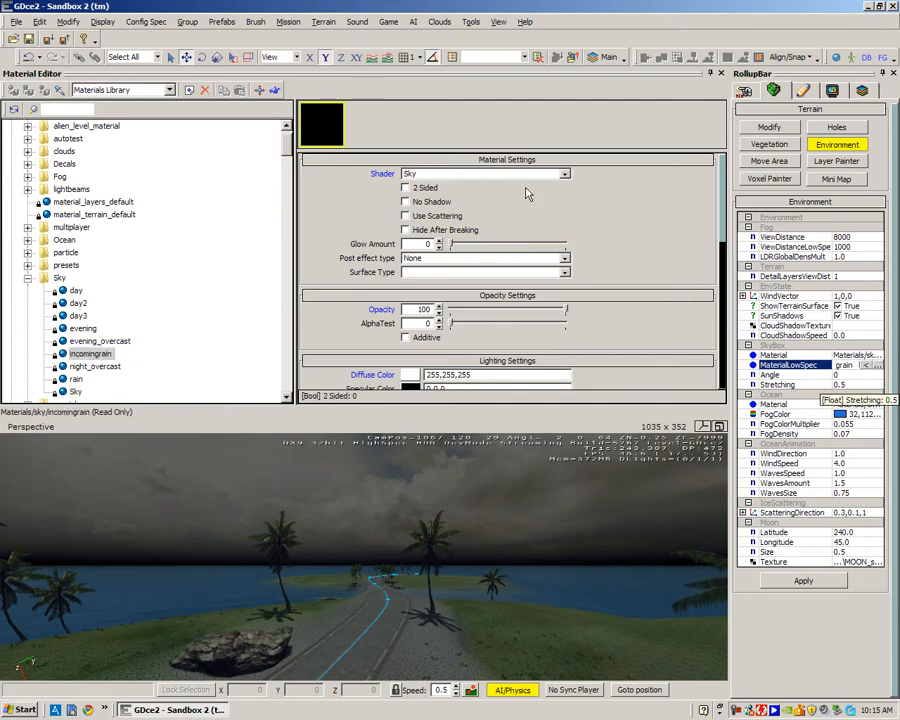
- Look over the shader choices and settings of the incomingrain material, and close the Material Editor
click(565, 174)
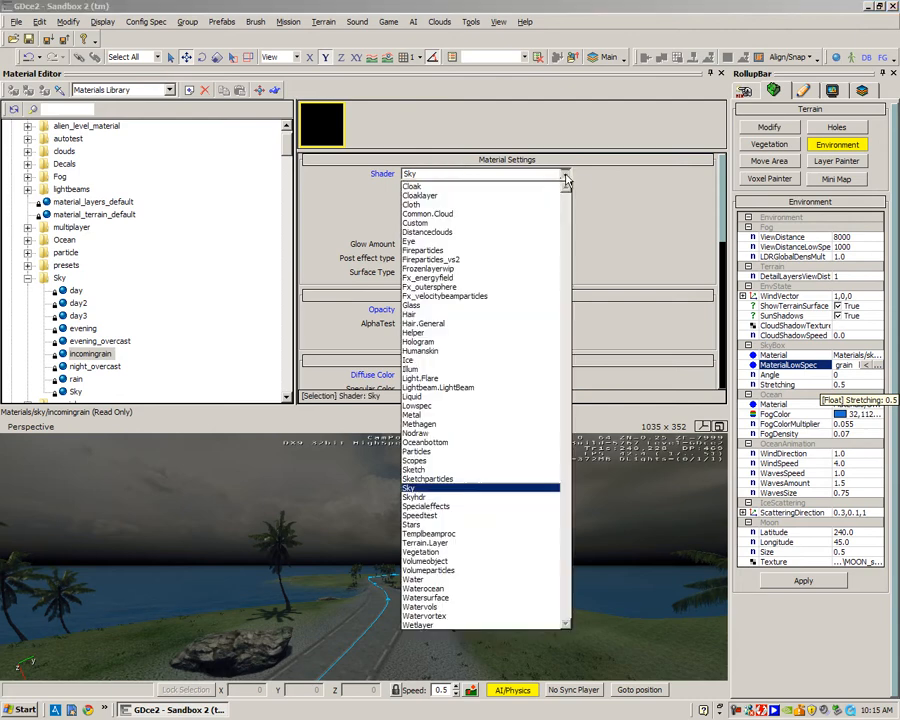
click(582, 183)
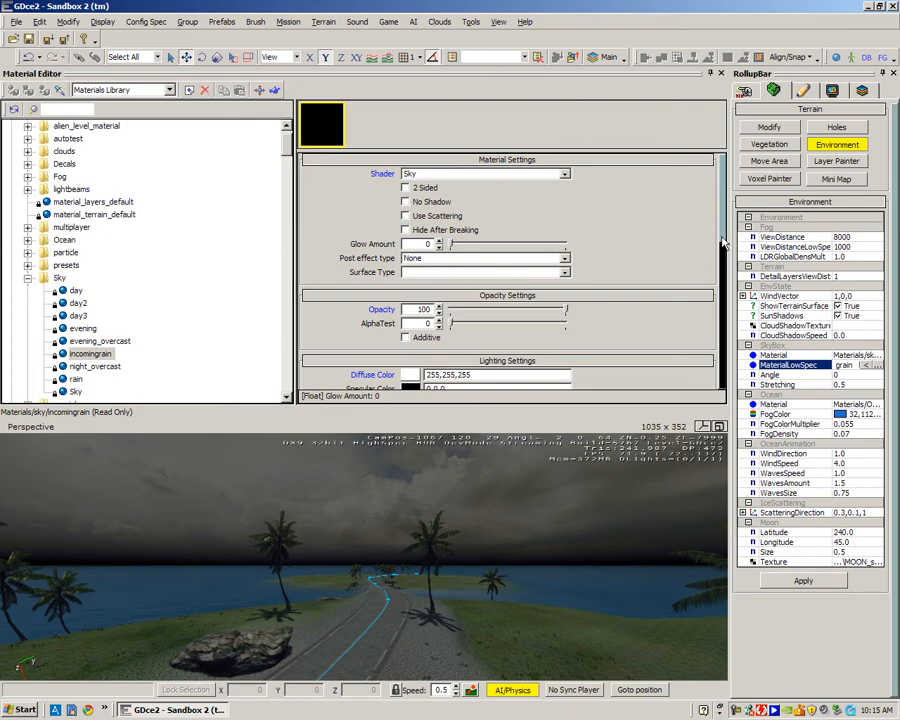
drag(724, 242, 723, 142)
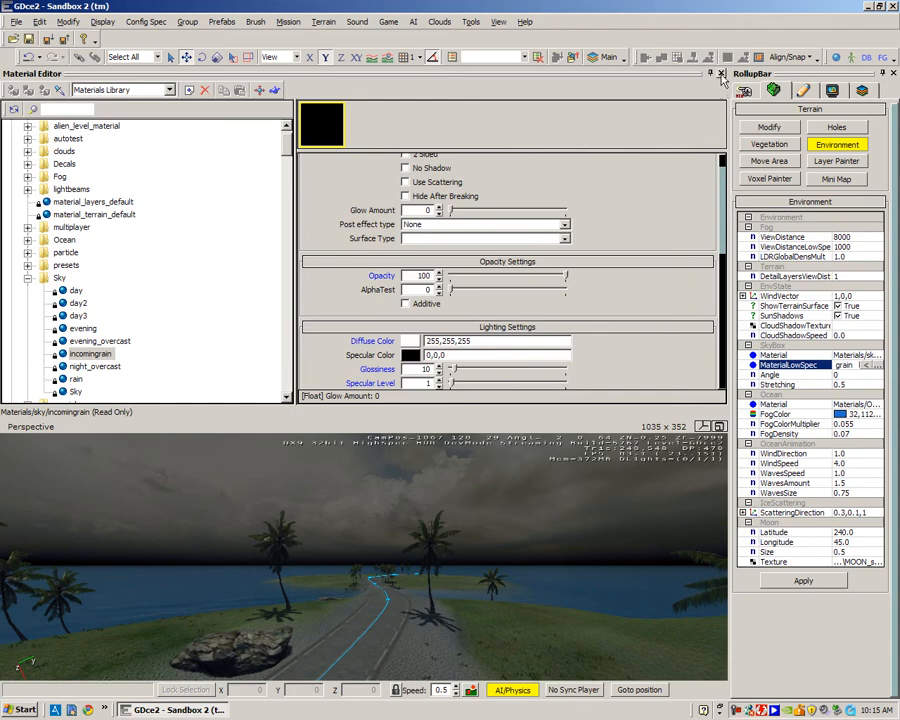
click(721, 74)
- Change the sun direction in Terrain Lighting, move the dawn time to about 01:07, and accept the settings
right_drag(520, 446, 500, 474)
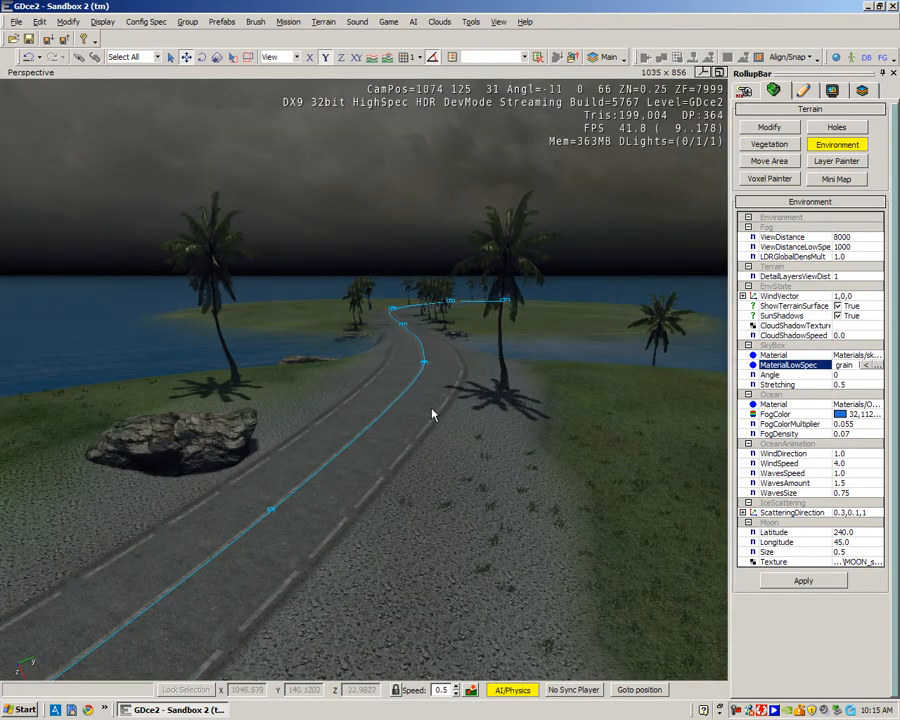
click(325, 22)
click(330, 66)
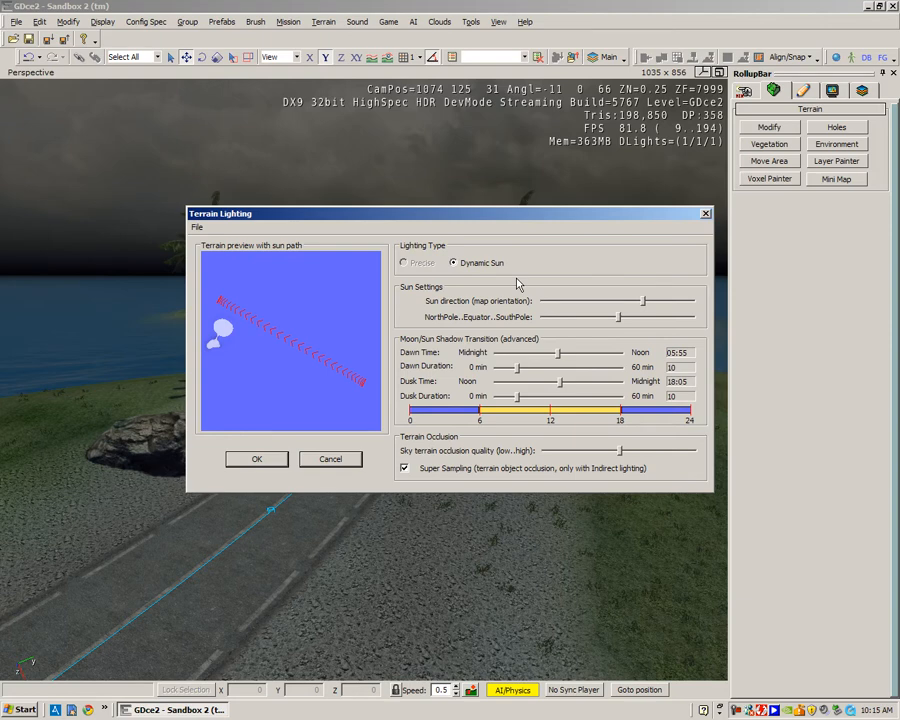
drag(646, 305, 594, 301)
scroll(558, 356, up, 3)
scroll(555, 358, up, 3)
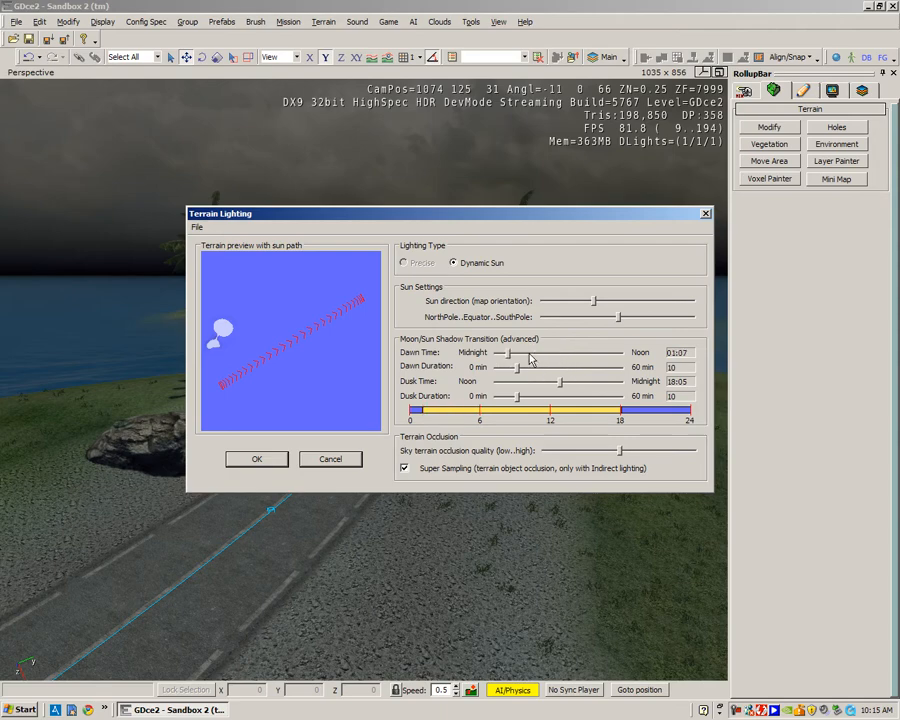
click(270, 462)
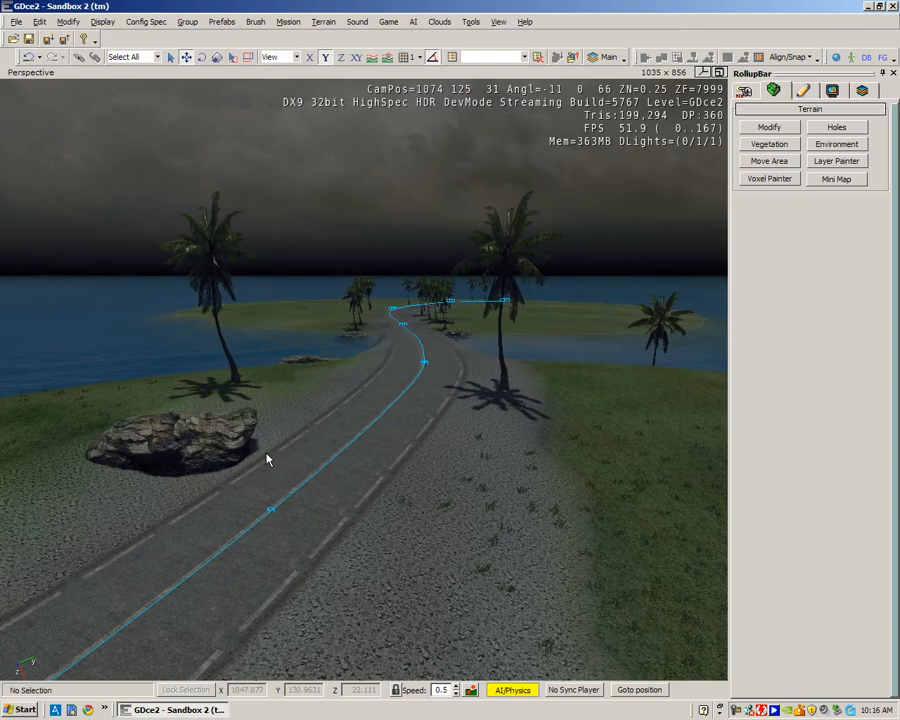
- Move the Time Of Day setting to 13:13 and close its window
click(323, 22)
click(355, 82)
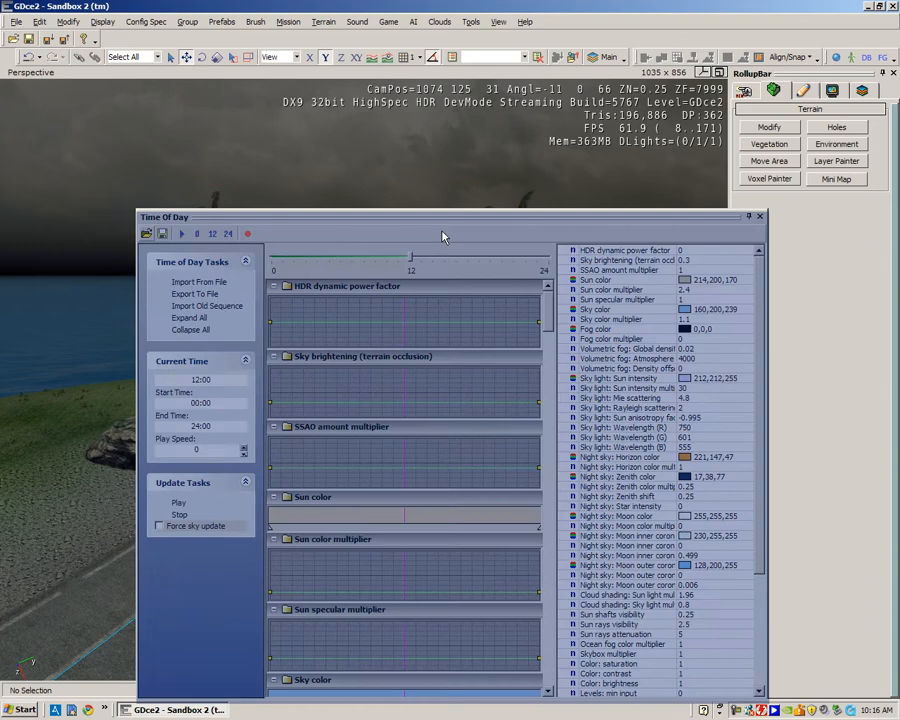
drag(444, 237, 470, 360)
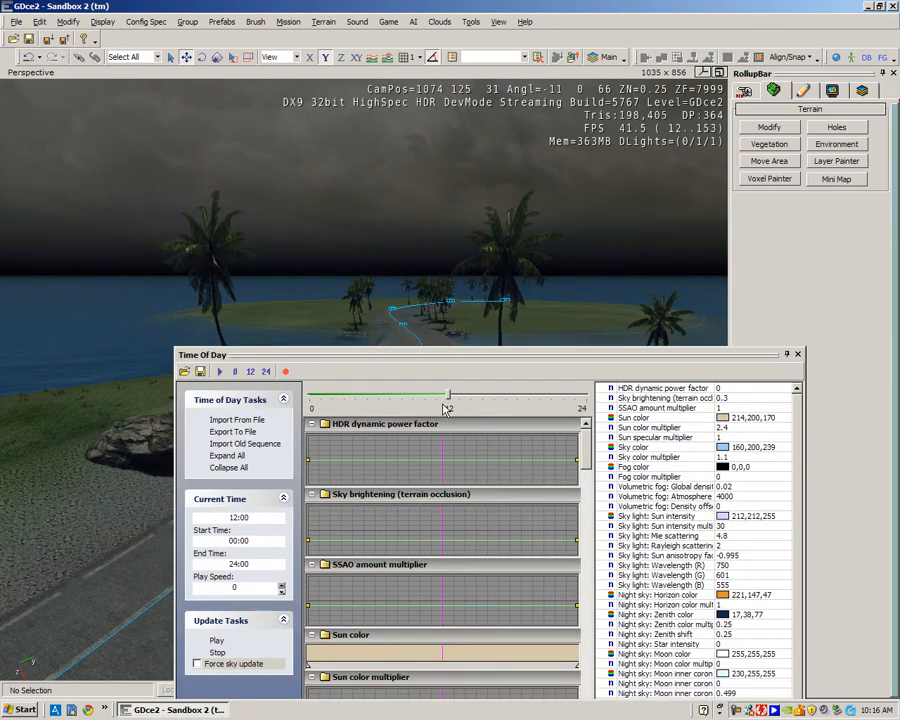
mouse_move(447, 404)
mouse_down()
mouse_move(328, 405)
mouse_move(398, 398)
mouse_move(515, 408)
mouse_move(463, 410)
mouse_up()
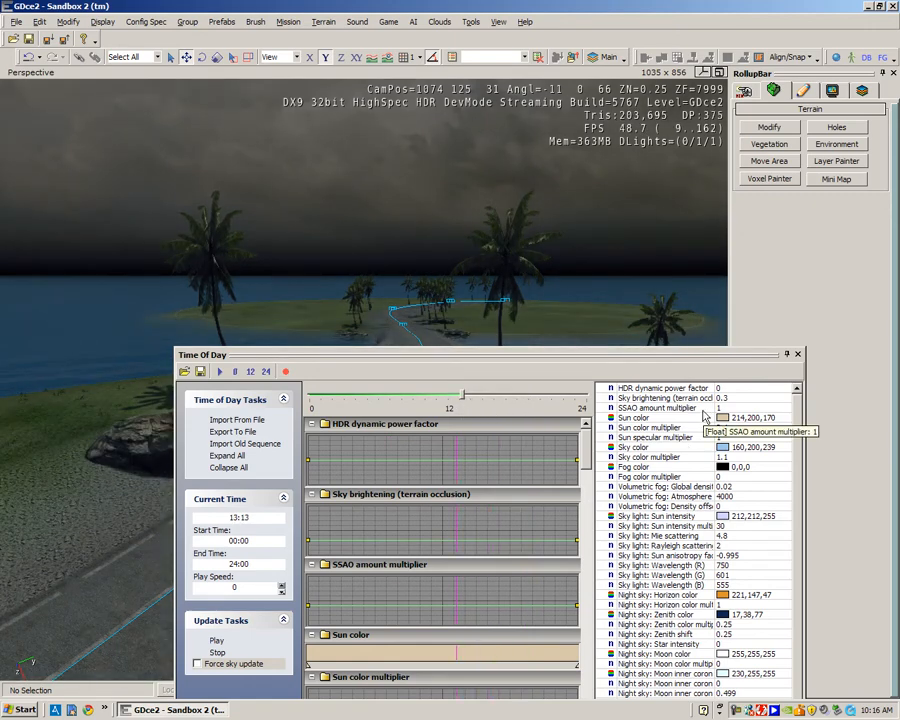
drag(707, 356, 634, 315)
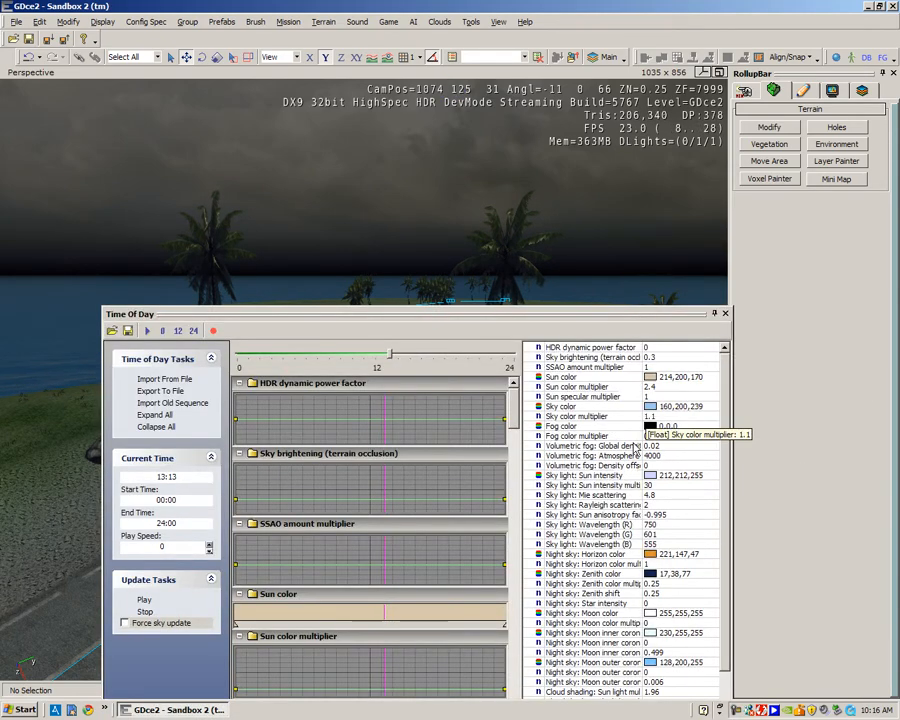
click(727, 315)
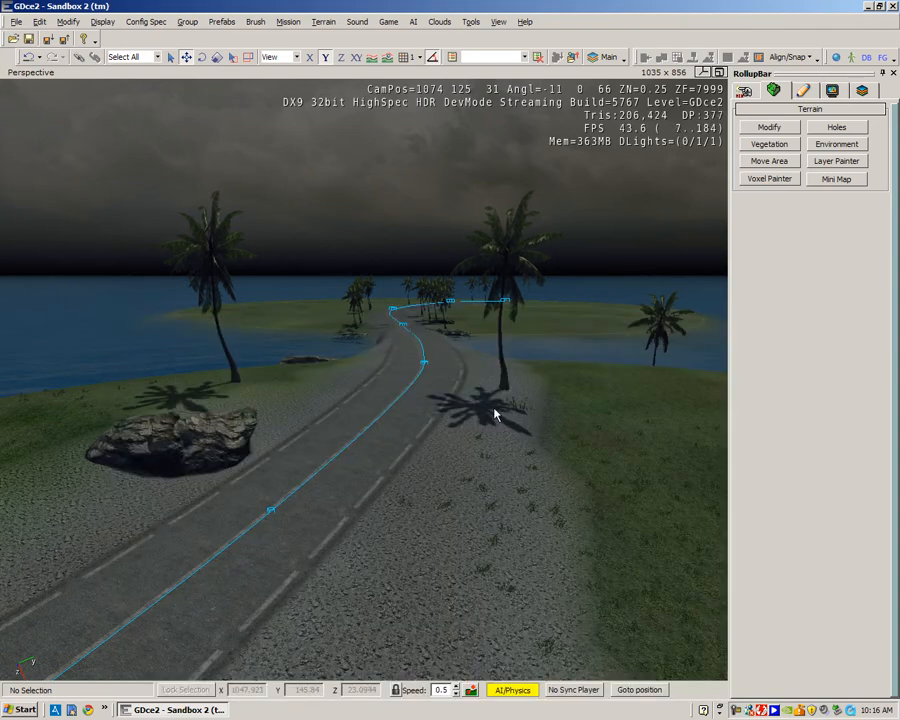
- Reopen the terrain's Environment settings for working on the ocean near the shoreline
mouse_move(494, 415)
right_down()
mouse_move(476, 430)
mouse_move(494, 414)
right_up()
key(s)
key(w)
key(w)
key(w)
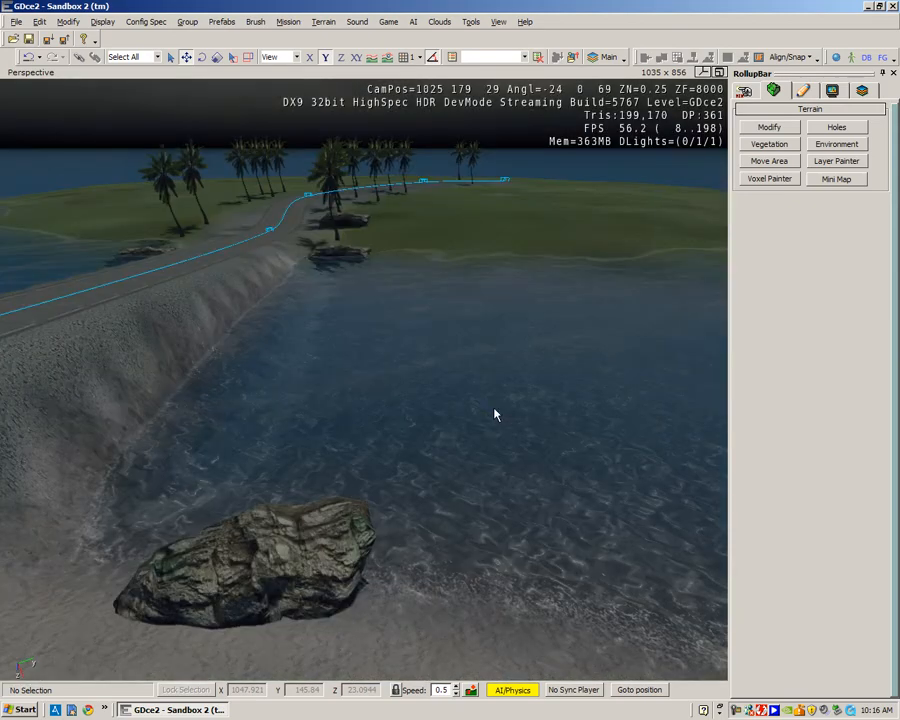
click(836, 144)
- Try red, green, pink and teal as the ocean FogColor, and cancel the color change
click(845, 414)
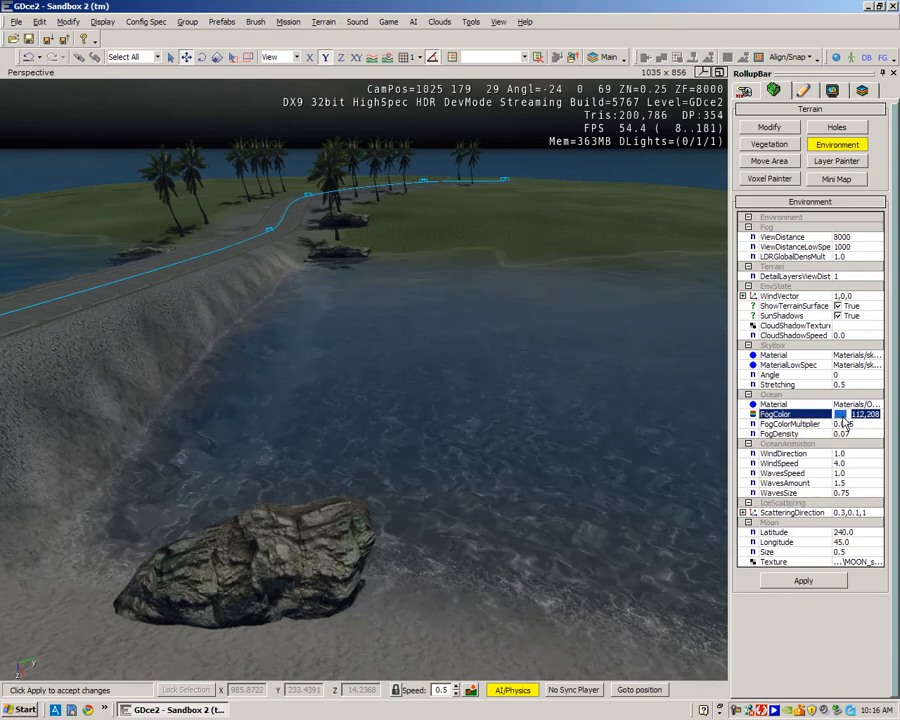
click(836, 416)
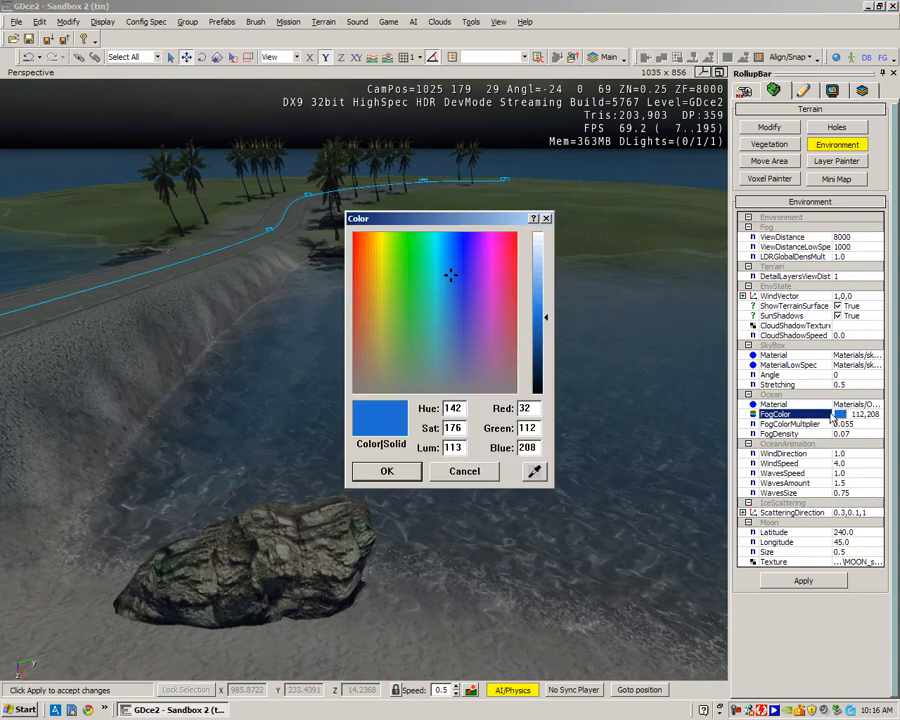
click(510, 264)
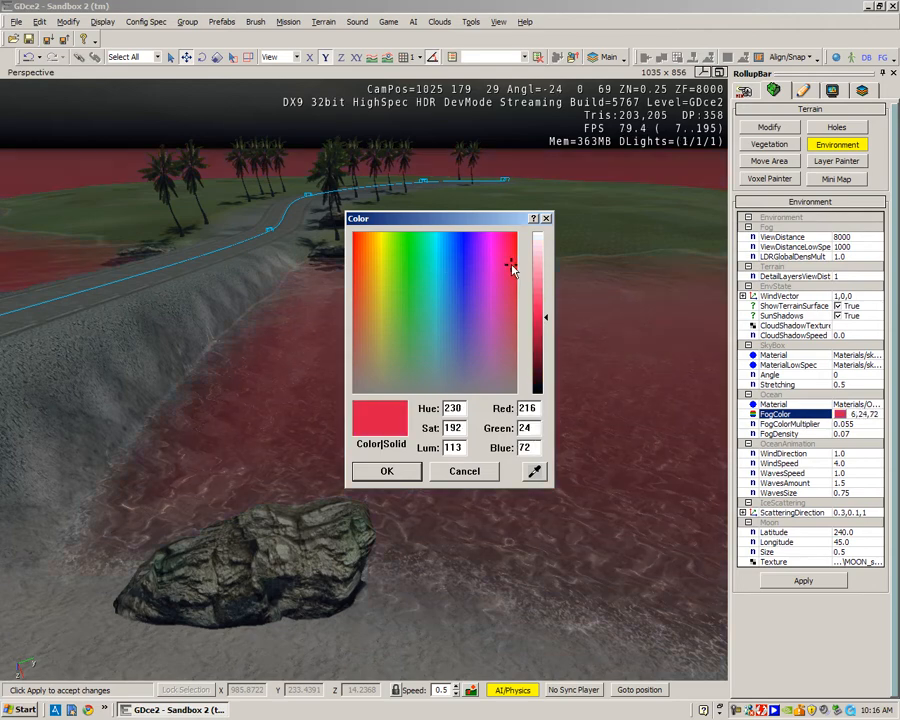
click(398, 293)
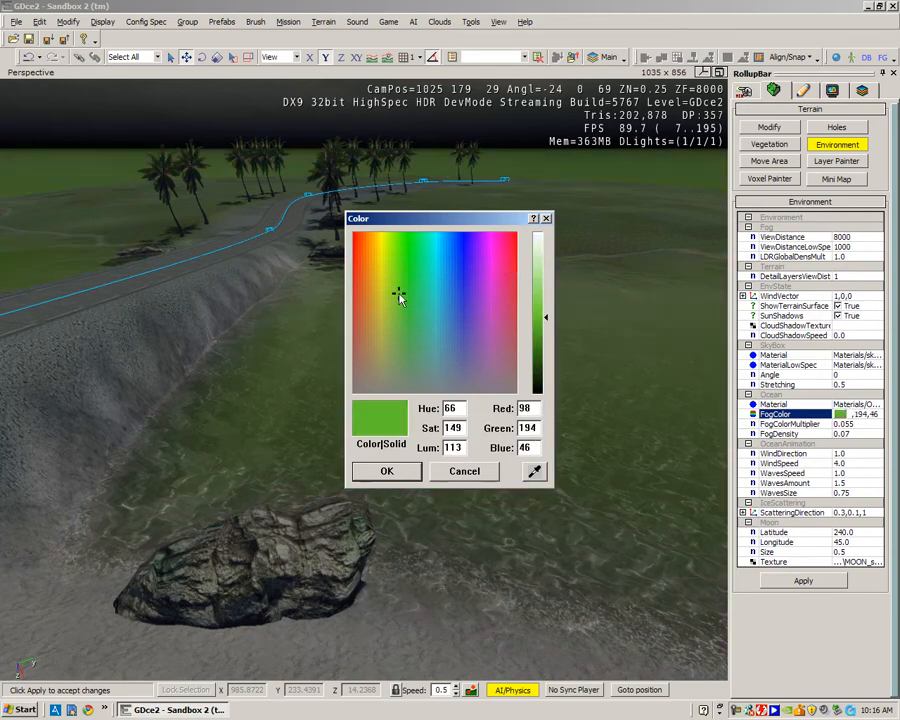
click(363, 269)
click(370, 328)
click(497, 316)
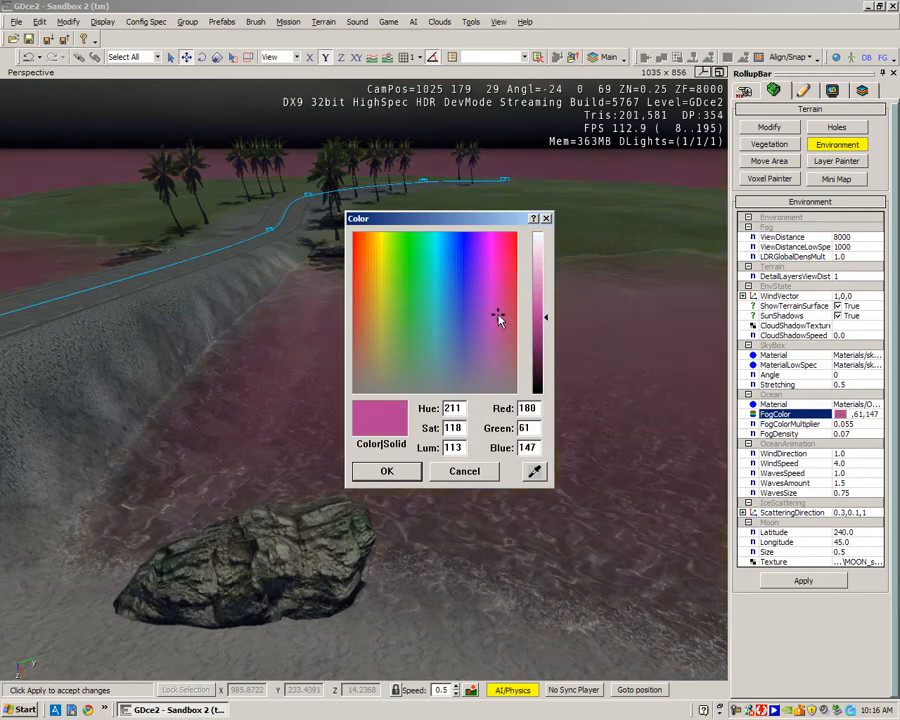
click(433, 315)
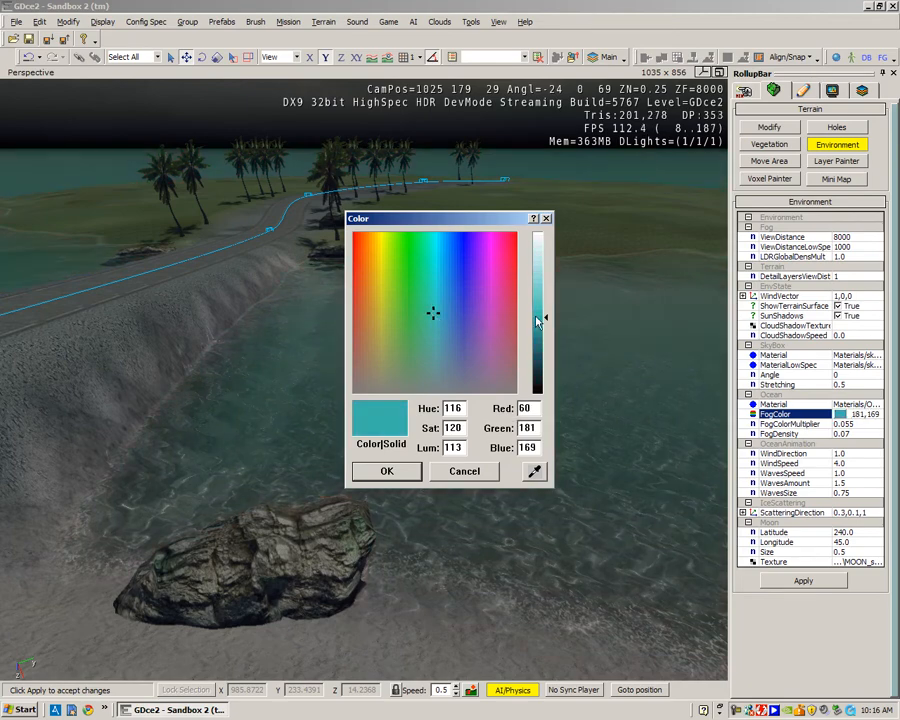
click(474, 371)
click(465, 471)
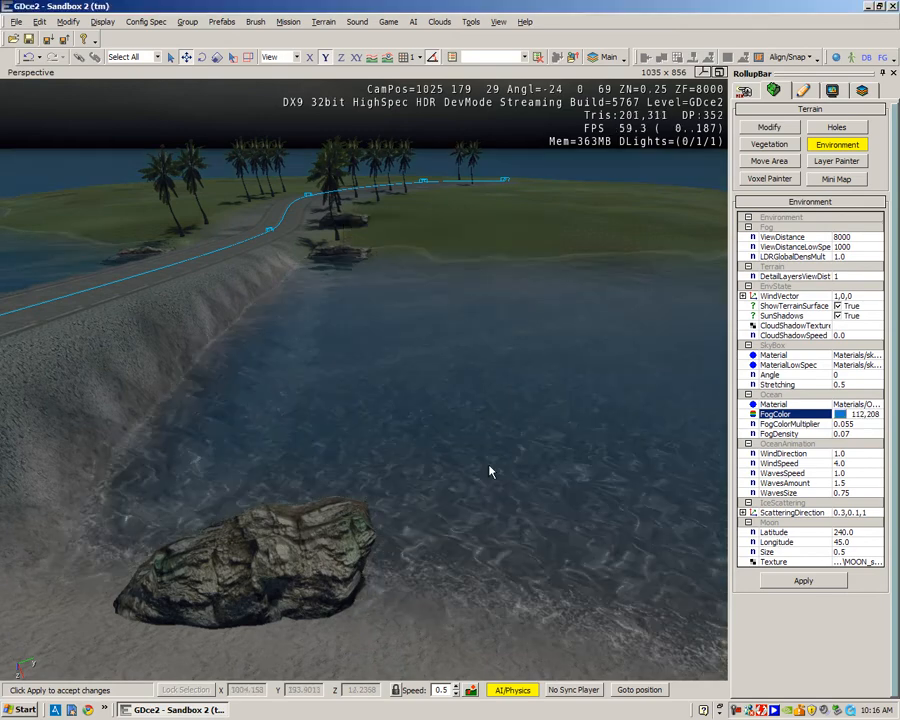
- Set the ocean FogDensity to 0.5 and apply it, checking the effect on the water
click(862, 434)
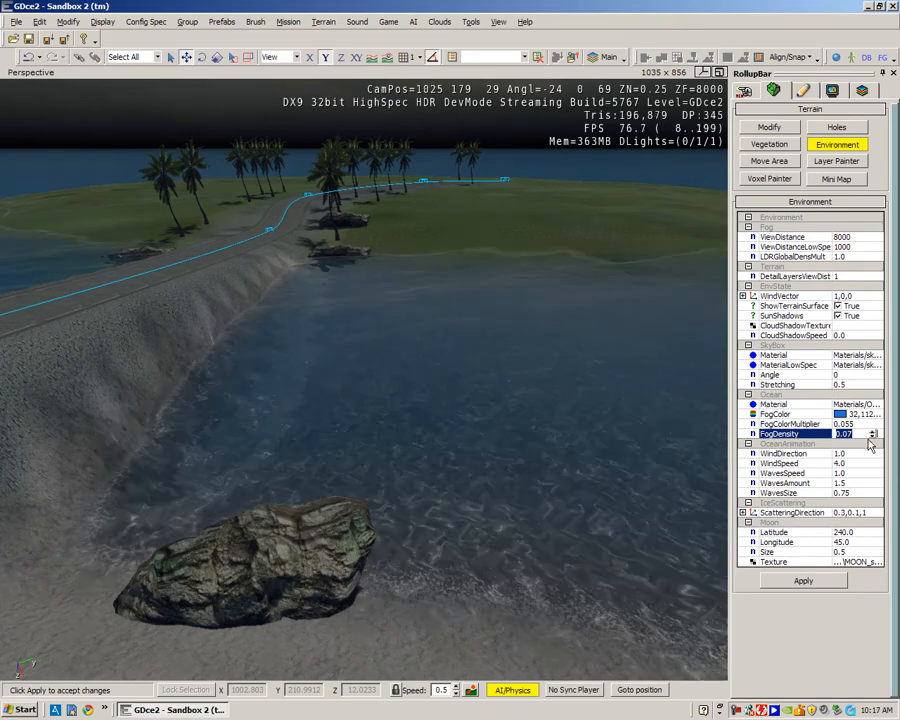
key(BackSpace)
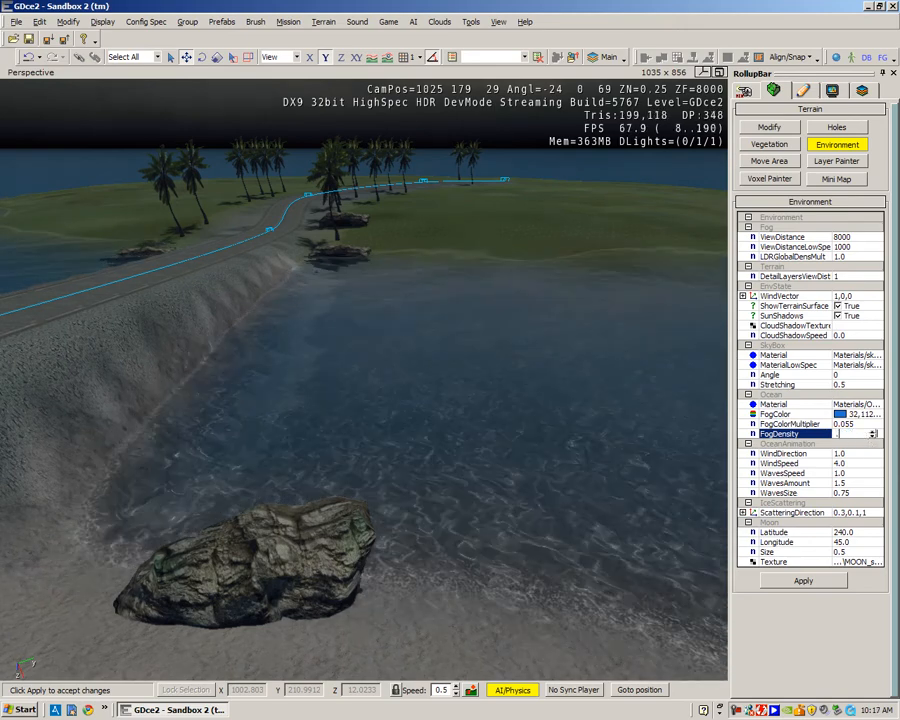
text(.5)
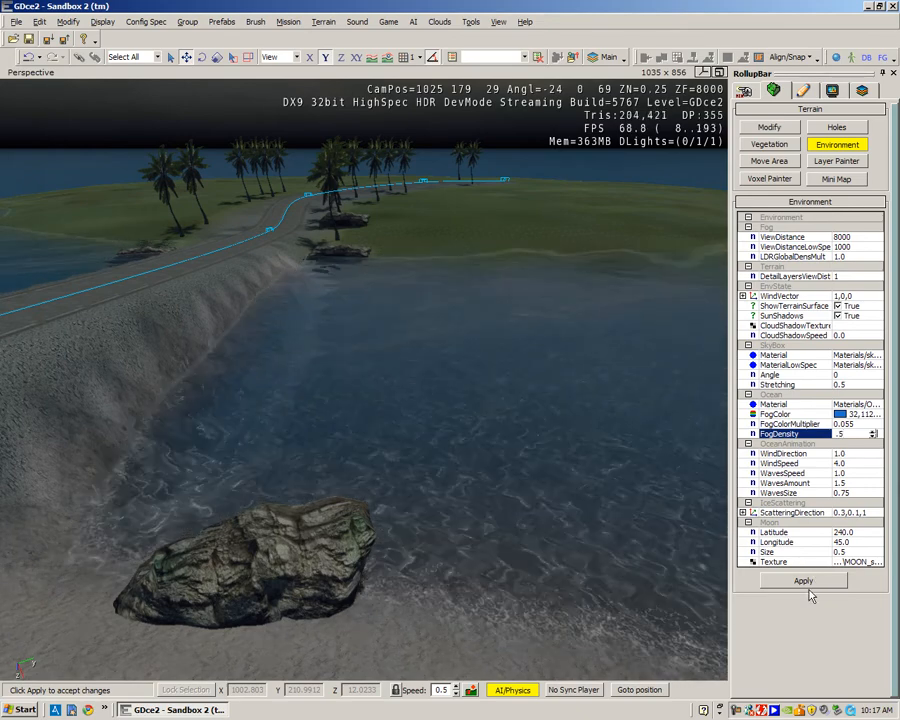
click(803, 580)
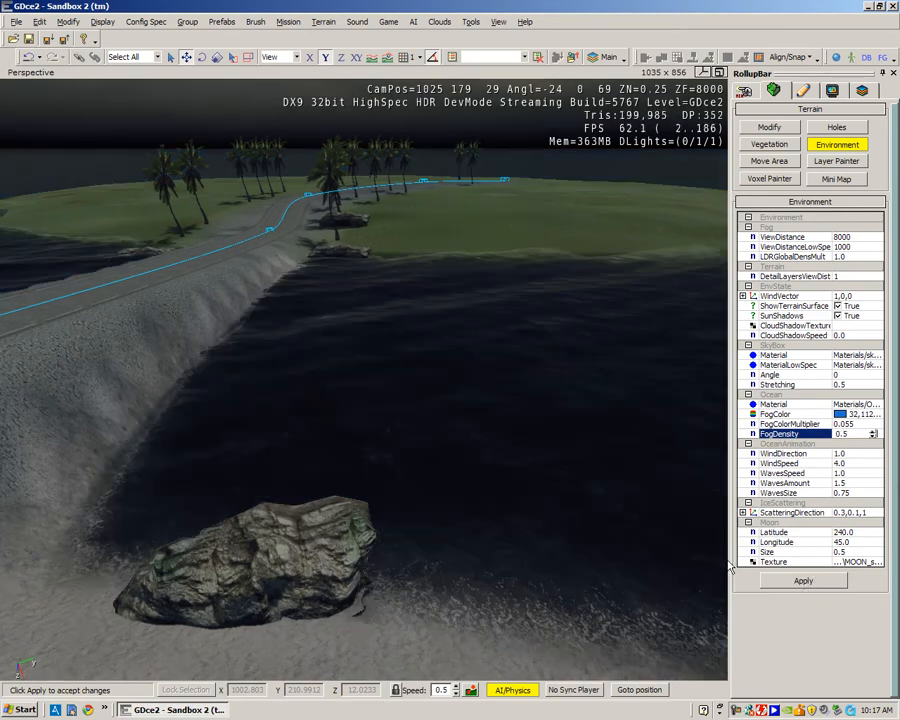
right_drag(729, 564, 536, 485)
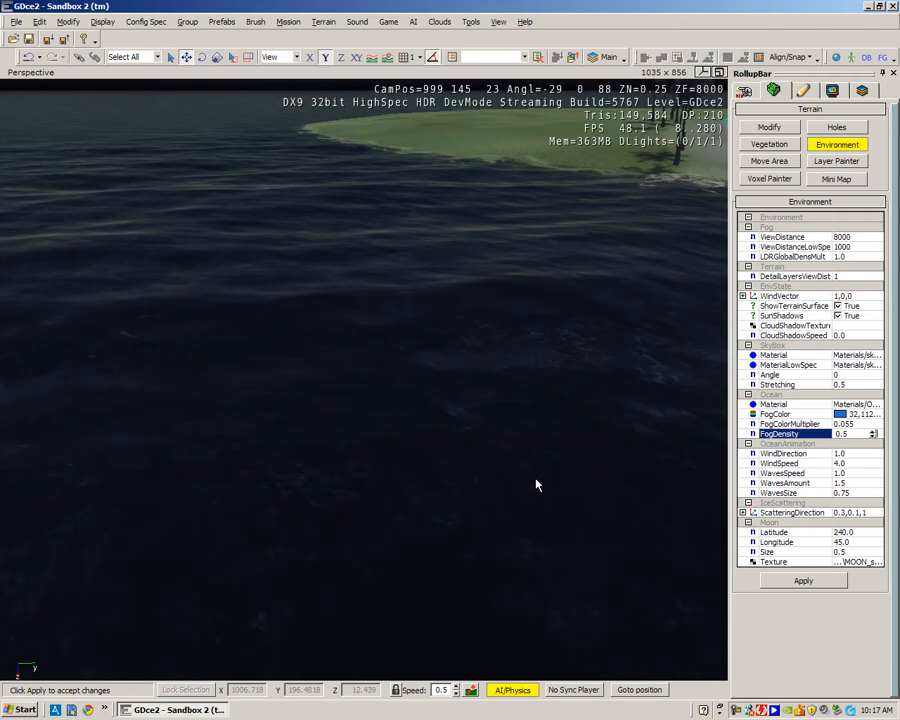
- Set the ocean FogDensity to 0.05, apply it and check the water around the road and island
right_drag(536, 485, 856, 437)
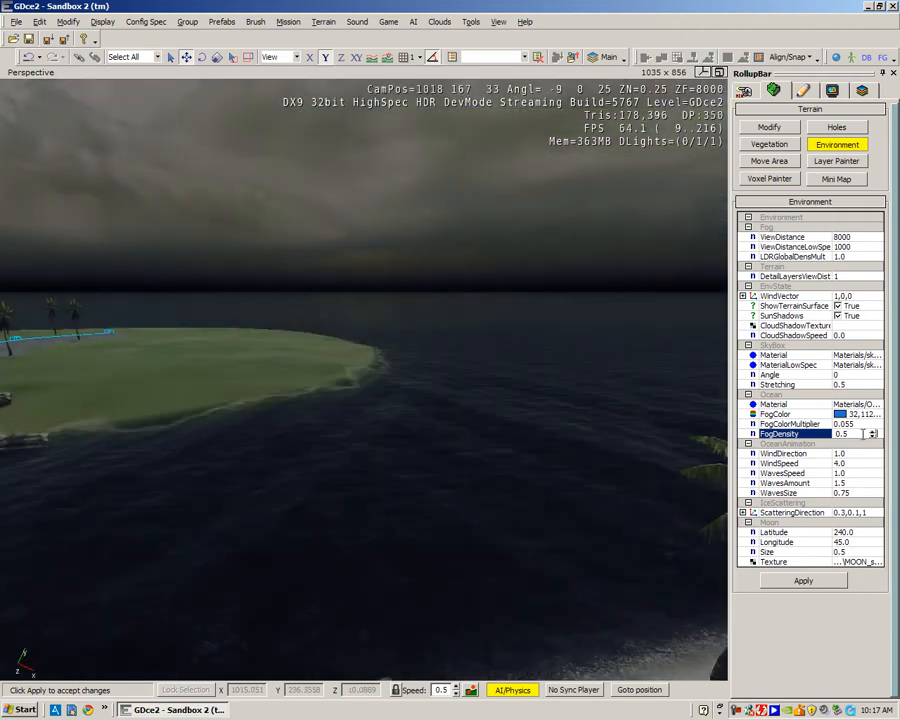
click(845, 433)
text(0)
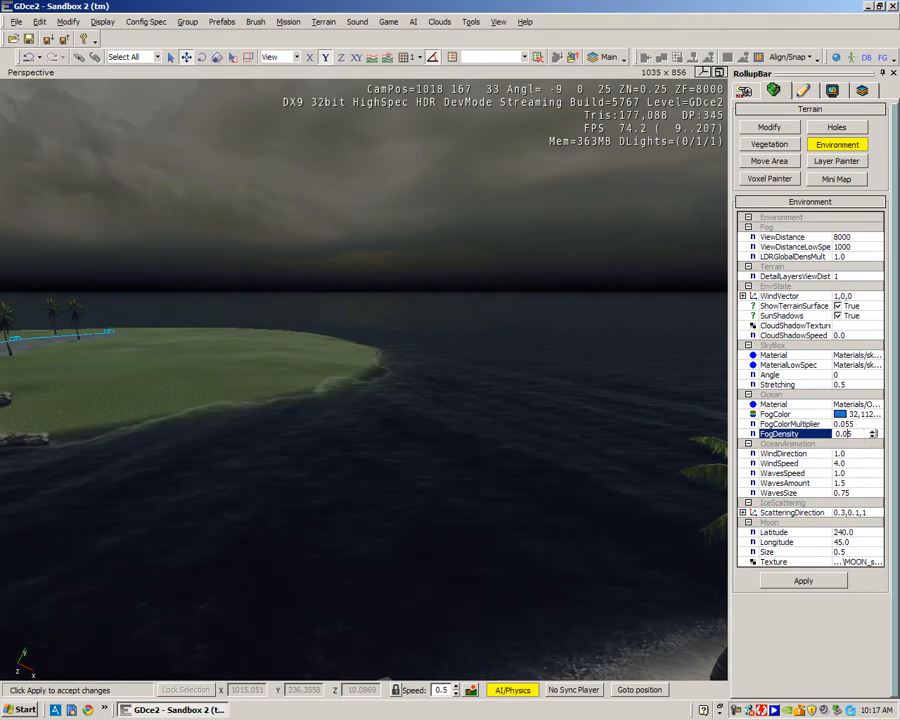
click(826, 582)
right_drag(578, 569, 578, 569)
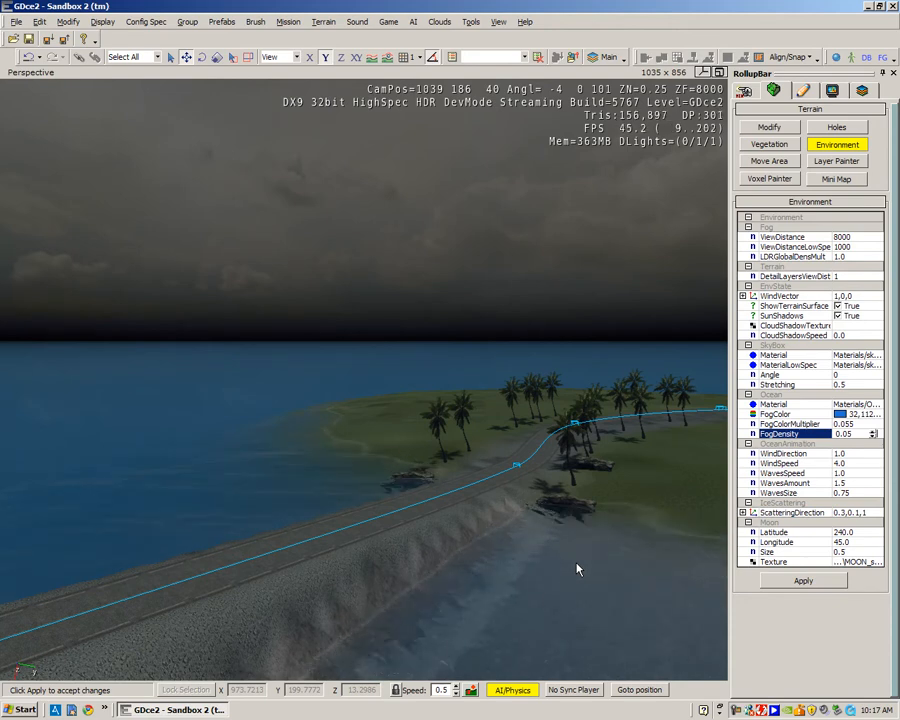
right_drag(585, 575, 577, 572)
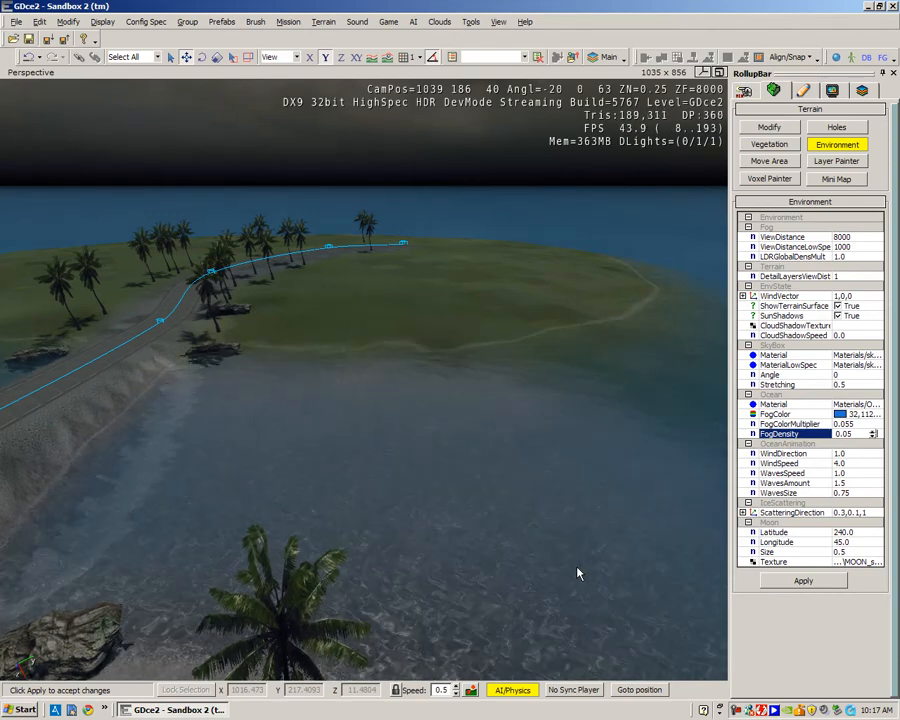
- Set the environment's WindVector to 5,0,0 and apply it, checking the sway of the palm tree on the beach
key(s)
right_drag(581, 555, 583, 562)
key(w)
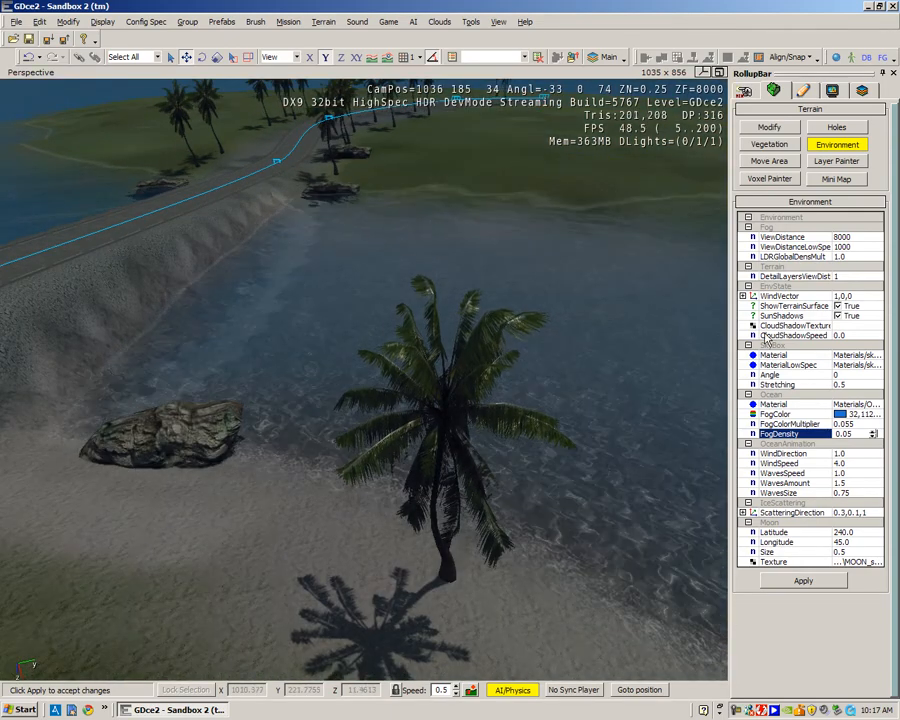
click(842, 297)
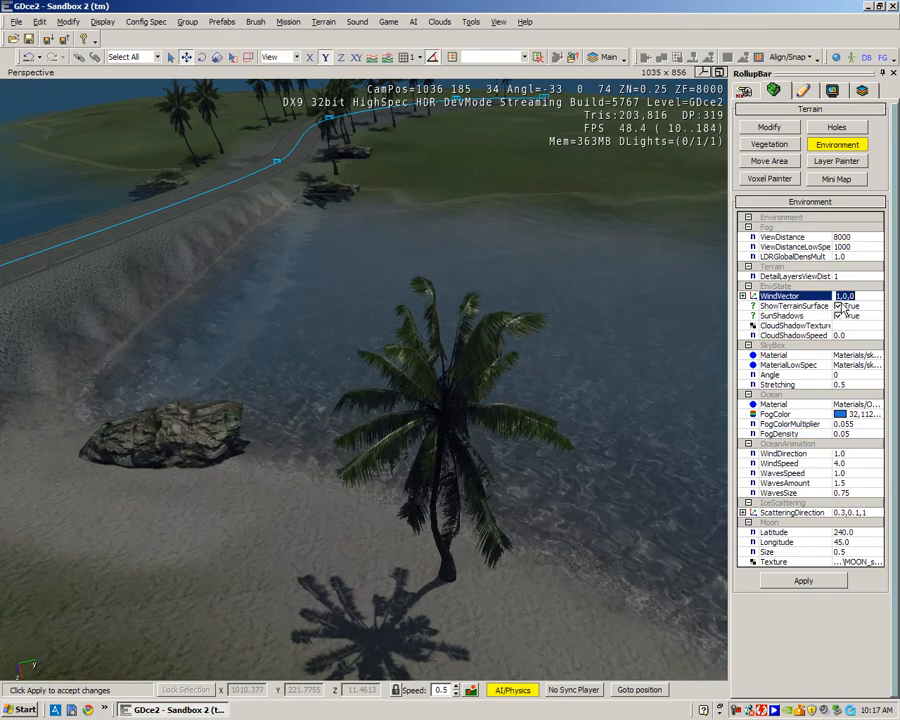
key(BackSpace)
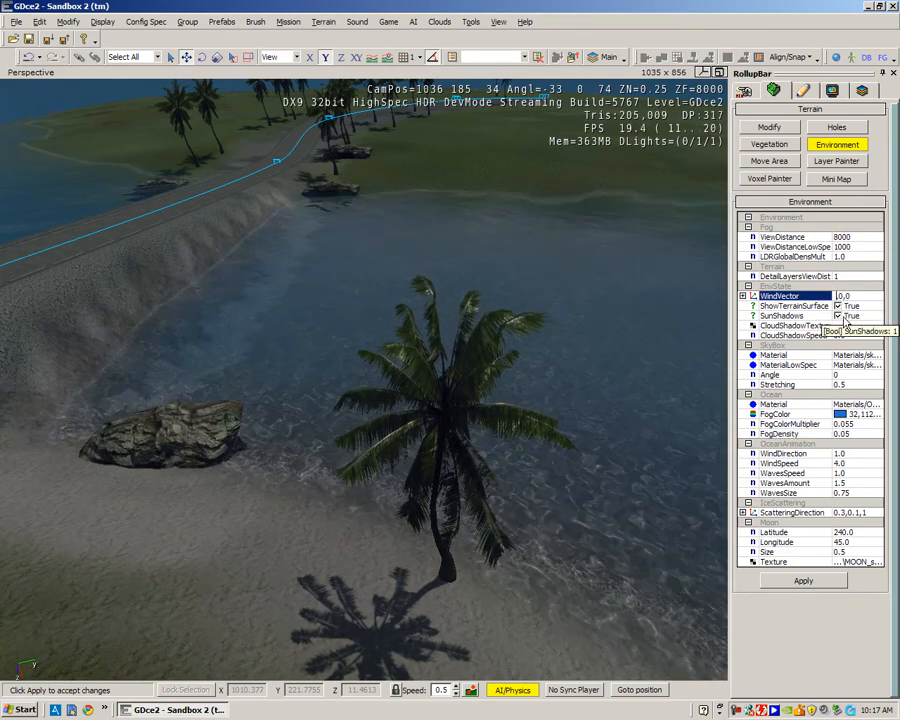
text(5)
click(800, 580)
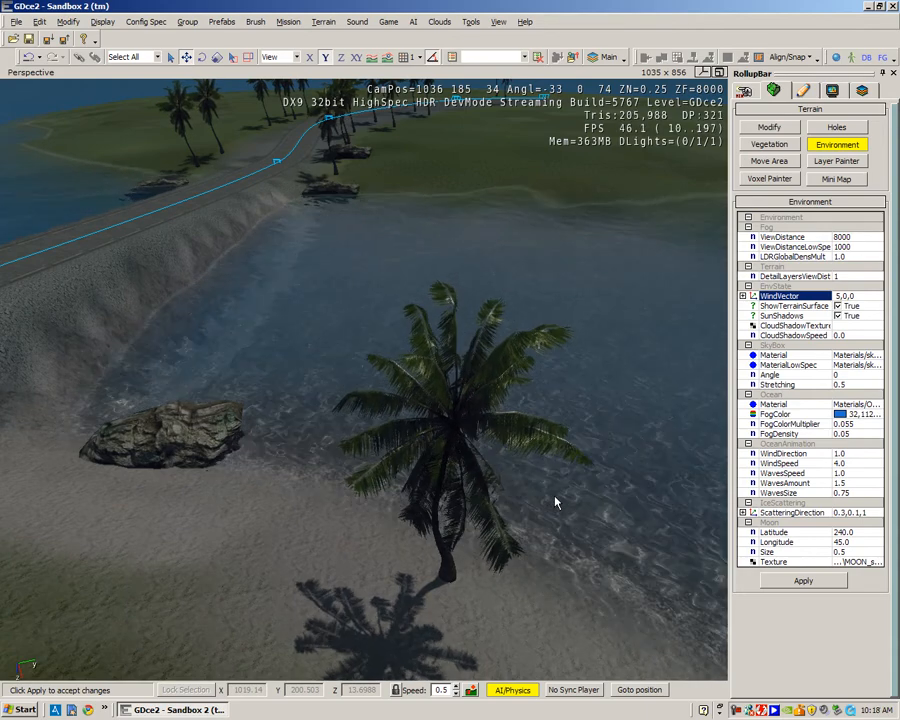
right_drag(556, 502, 548, 496)
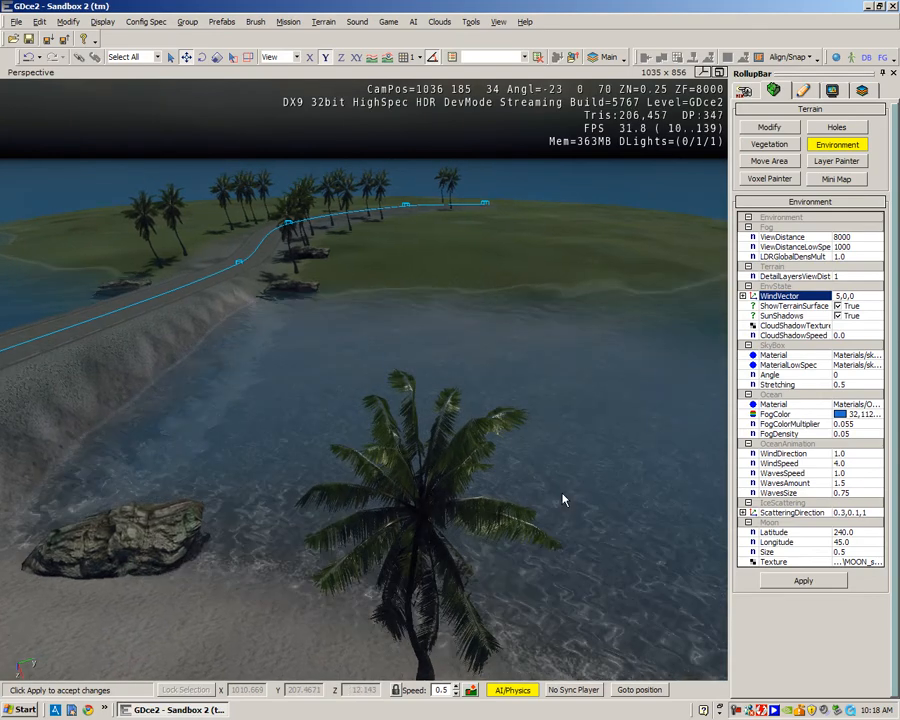
- Try a WavesSize of 1 for the ocean animation and look over the water surface
right_drag(548, 502, 548, 502)
scroll(548, 502, up, 3)
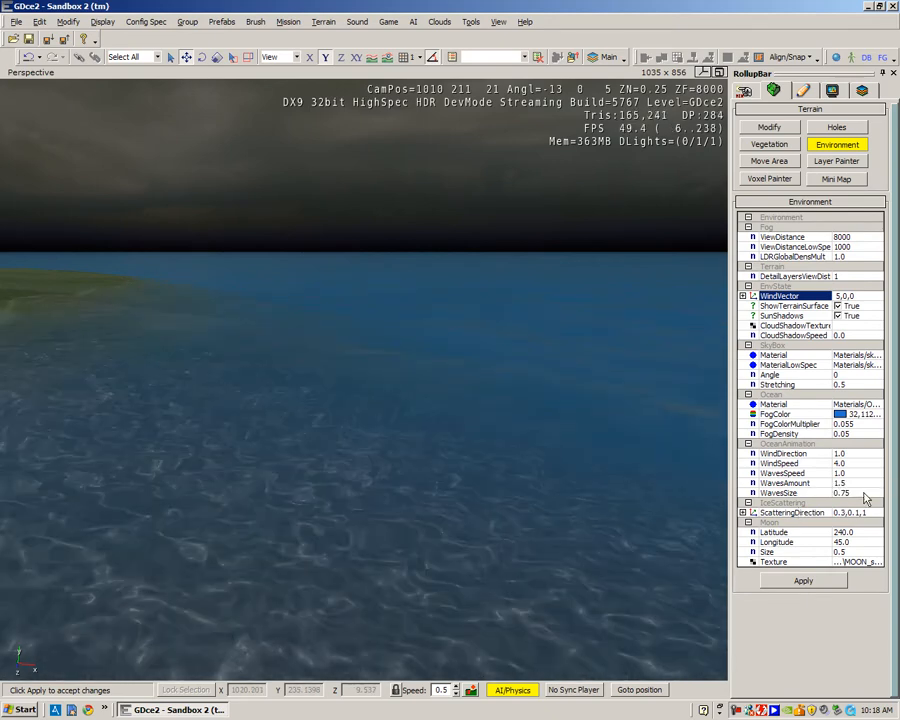
click(866, 492)
text(1)
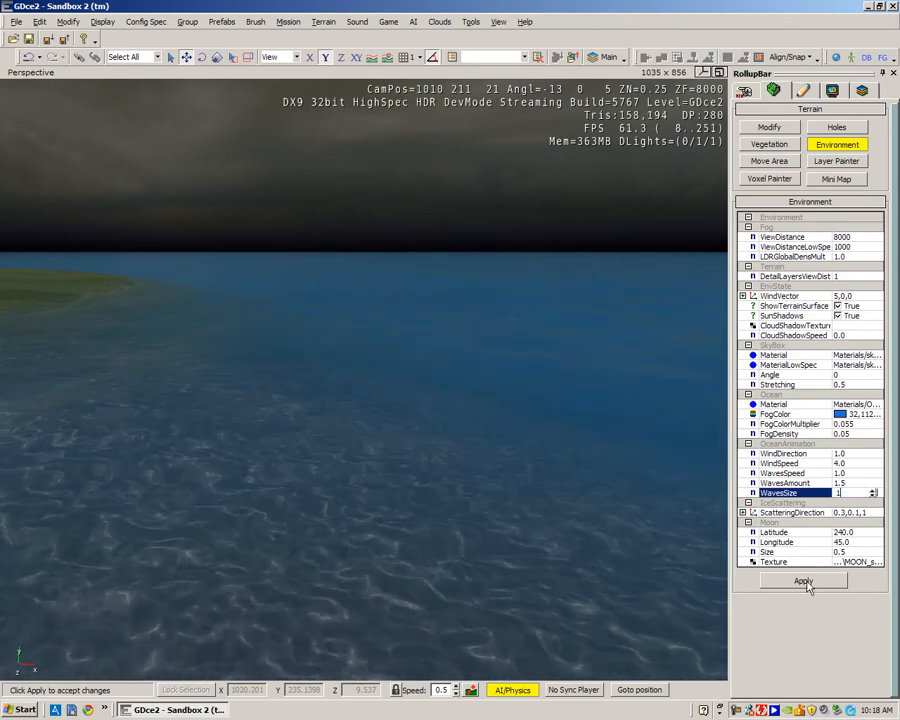
right_drag(683, 573, 621, 562)
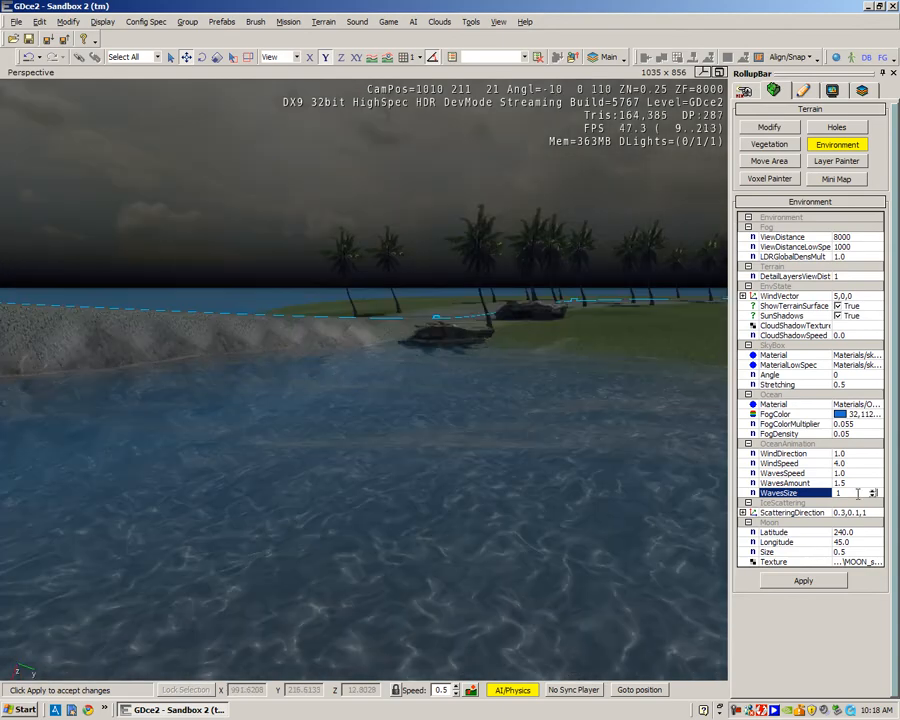
- Set the ocean animation's WavesSize to 0.05, apply it and inspect the waves up close
key(BackSpace)
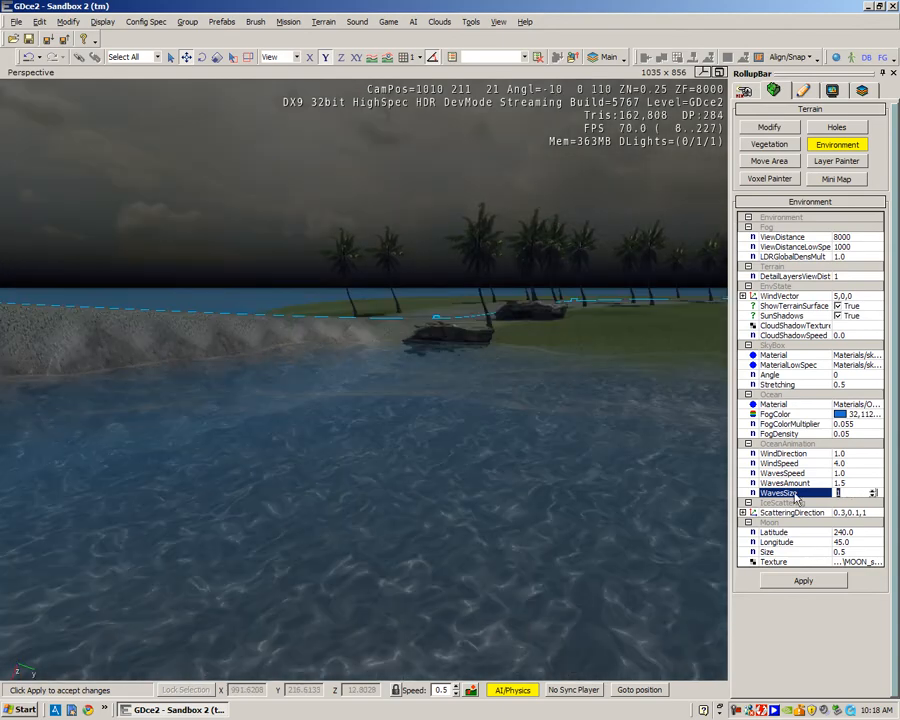
text(.05)
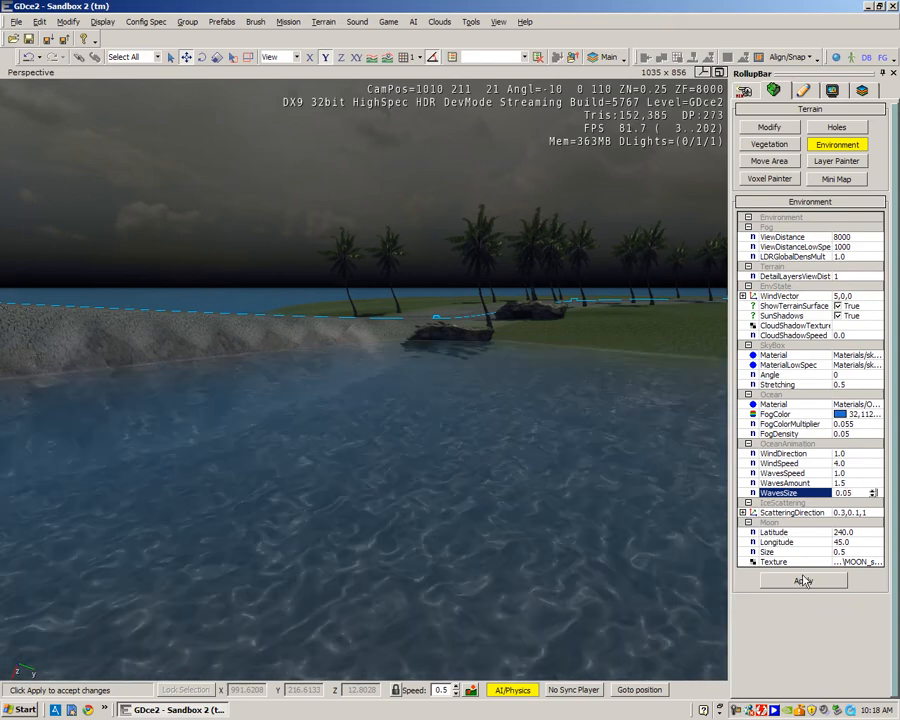
scroll(613, 593, up, 1)
scroll(613, 596, up, 3)
right_drag(613, 596, 613, 596)
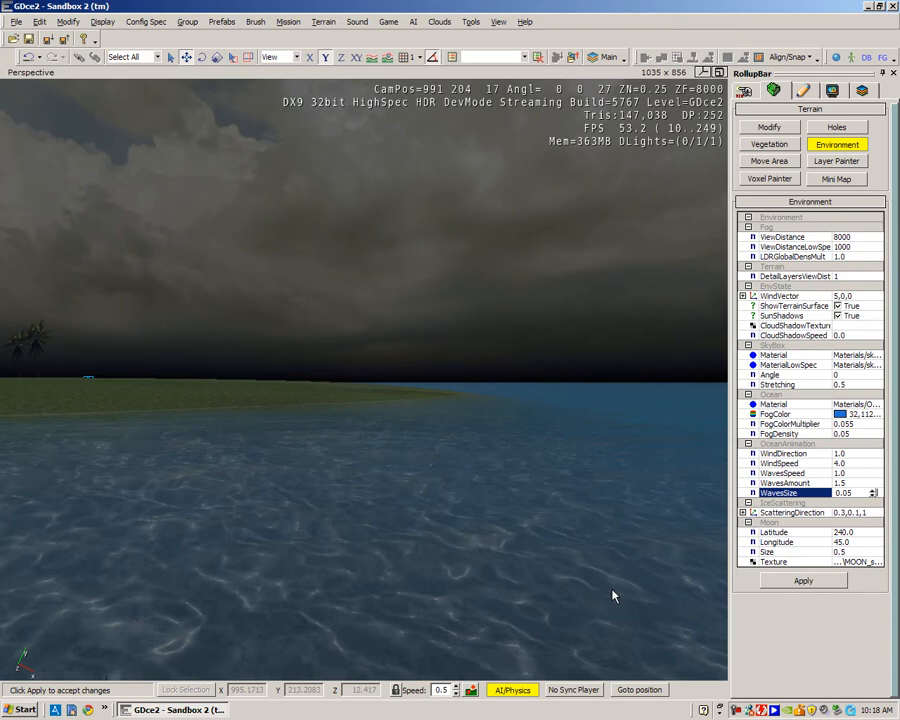